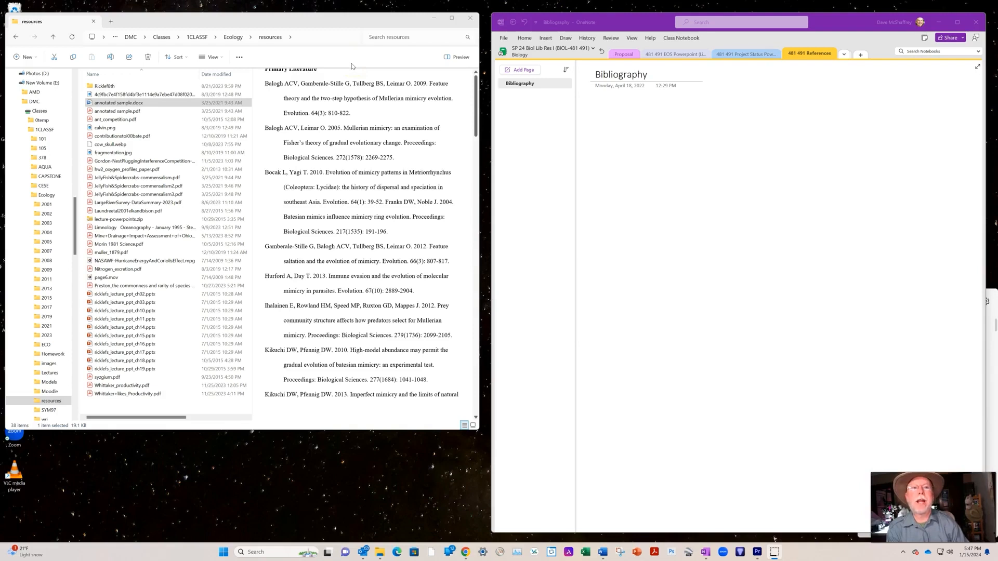
# - Attach annotated sample.docx from the resources folder as a file on the OneNote Bibliography page
pyautogui.click(589, 77)
pyautogui.click(585, 76)
pyautogui.click(119, 104)
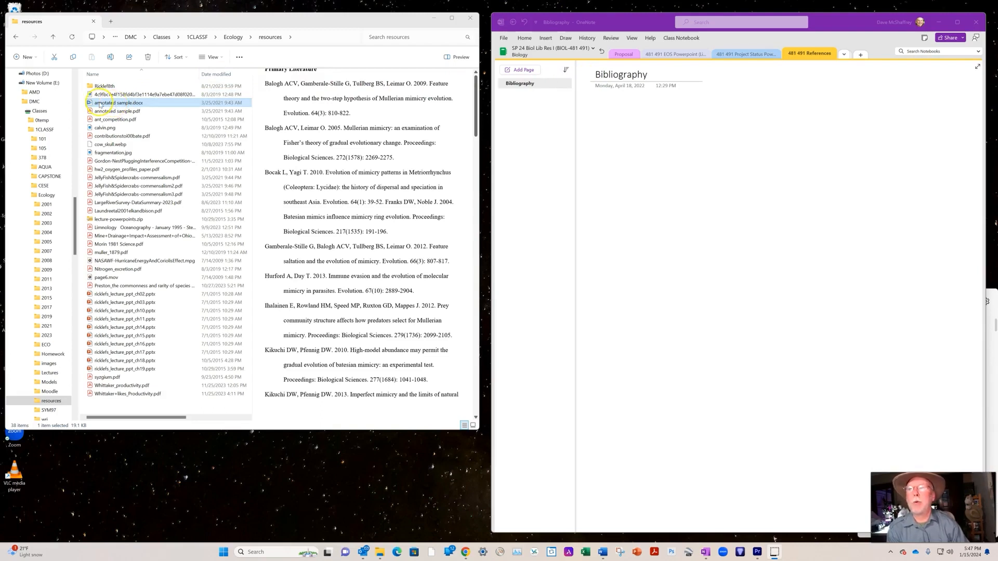
pyautogui.moveTo(100, 106)
pyautogui.mouseDown()
pyautogui.moveTo(138, 89)
pyautogui.moveTo(599, 147)
pyautogui.moveTo(631, 139)
pyautogui.mouseUp()
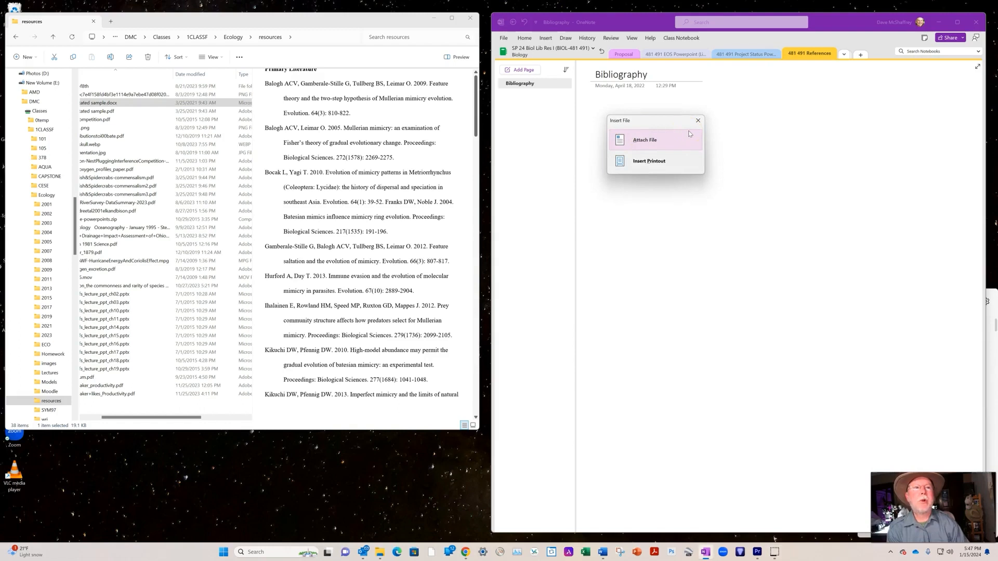
pyautogui.click(645, 142)
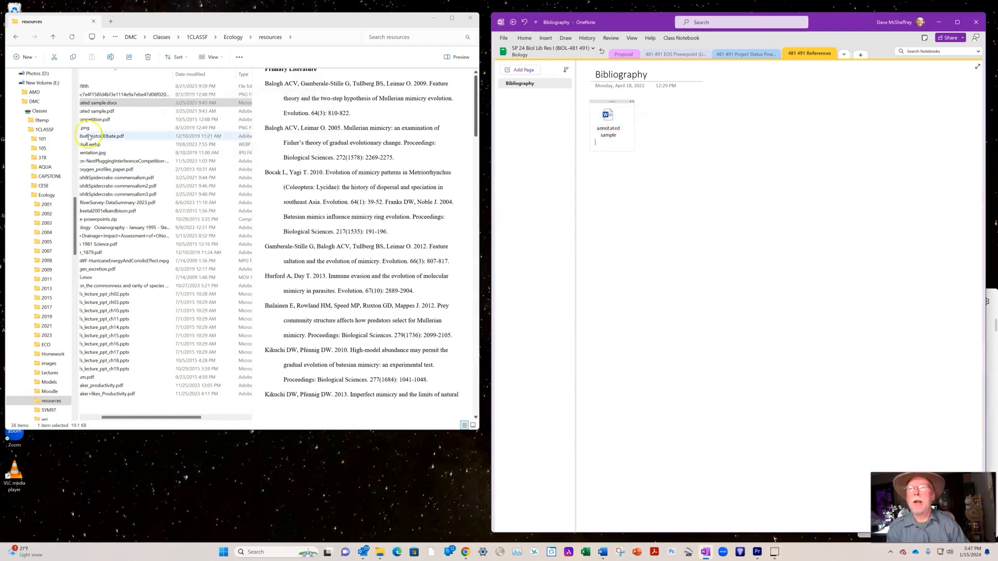
# - Insert annotated sample.docx as a printout below the attachment on the Bibliography page, opening a read-only copy
pyautogui.moveTo(100, 105)
pyautogui.mouseDown()
pyautogui.moveTo(344, 160)
pyautogui.moveTo(623, 201)
pyautogui.mouseUp()
pyautogui.click(653, 165)
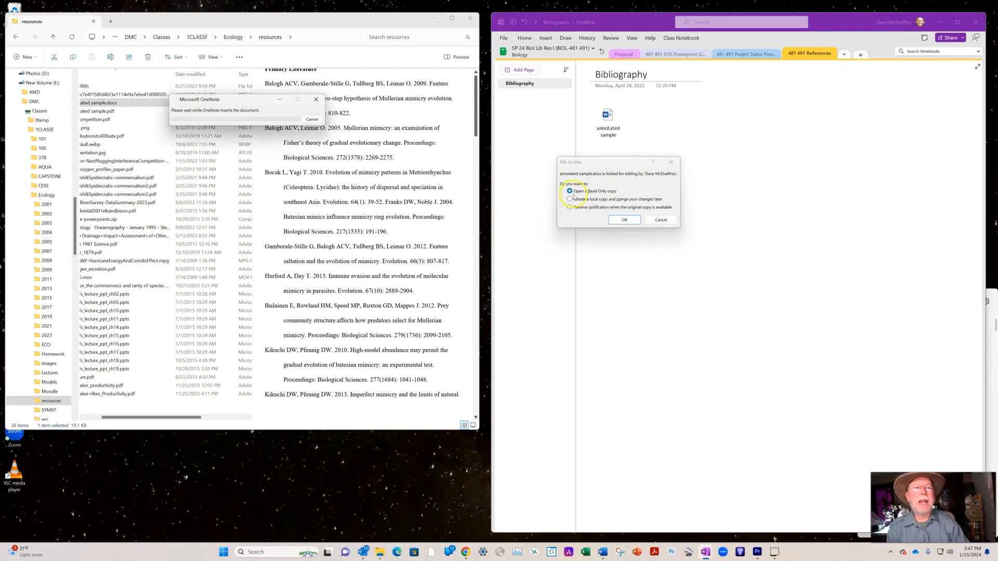
pyautogui.click(619, 220)
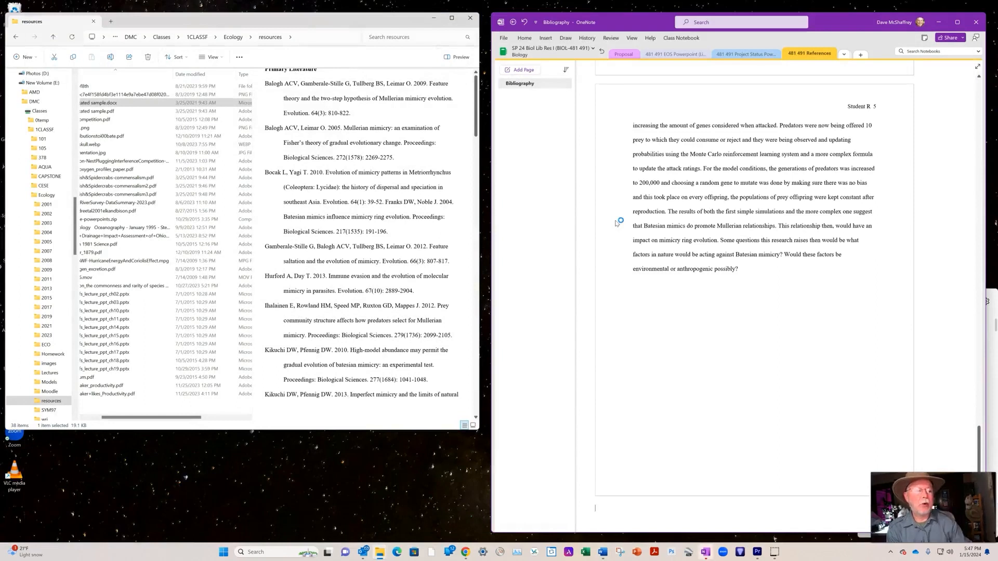
pyautogui.scroll(2, 644, 168)
pyautogui.scroll(20, 644, 169)
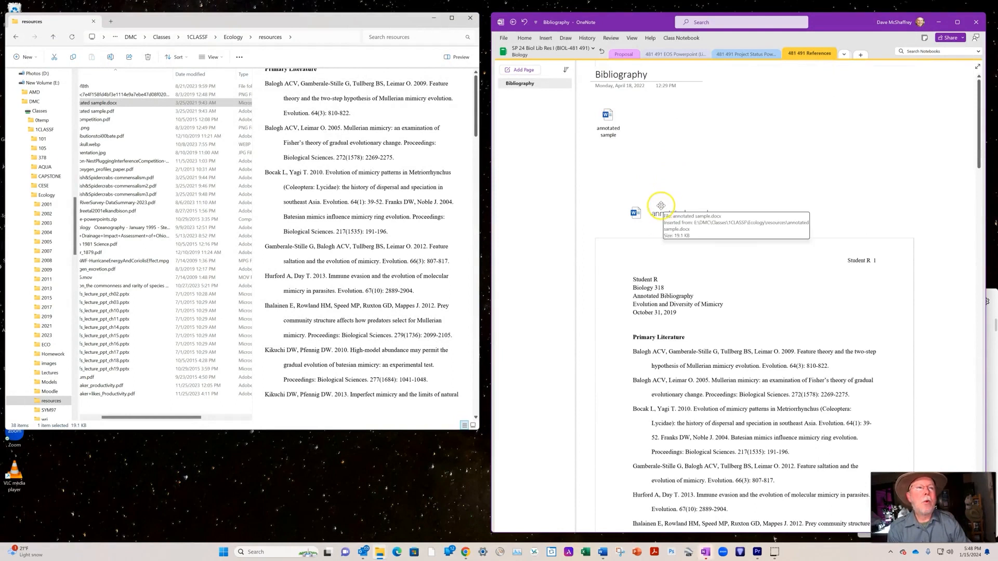
# - Move the printout's file icon and first page up beneath the attached file, and look through the printed pages
pyautogui.moveTo(666, 212); pyautogui.dragTo(628, 159)
pyautogui.moveTo(631, 236); pyautogui.dragTo(619, 173)
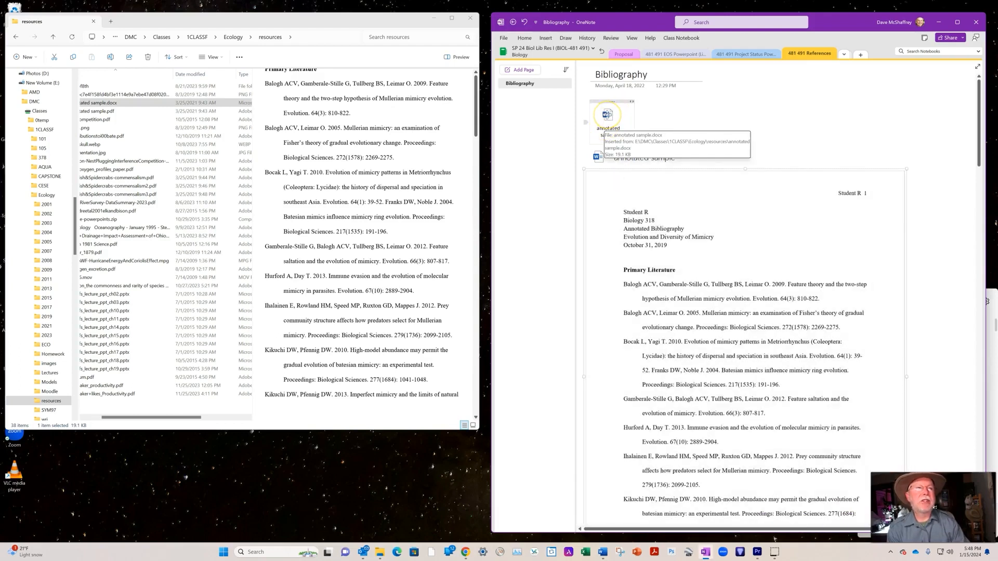
pyautogui.click(624, 159)
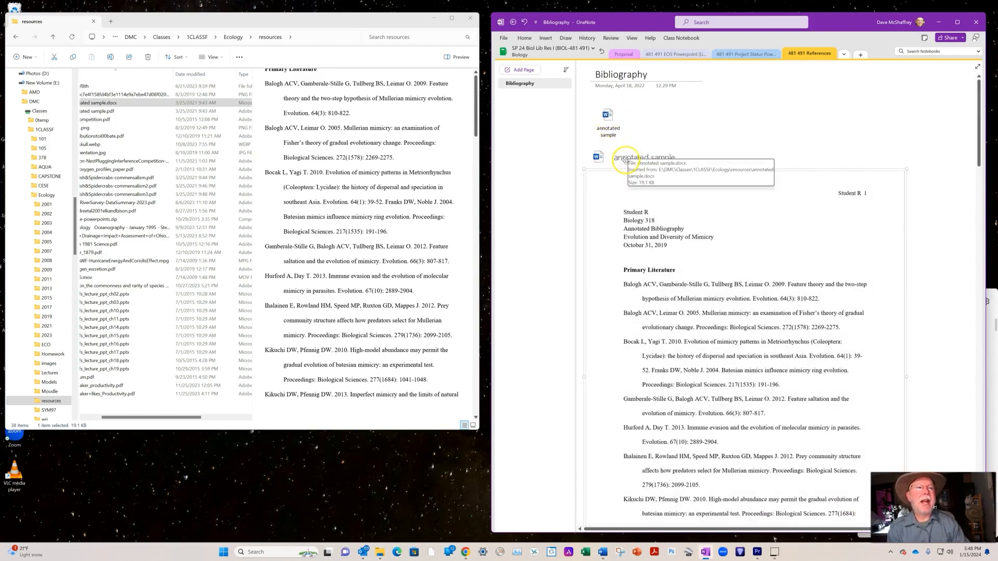
pyautogui.scroll(-20, 652, 220)
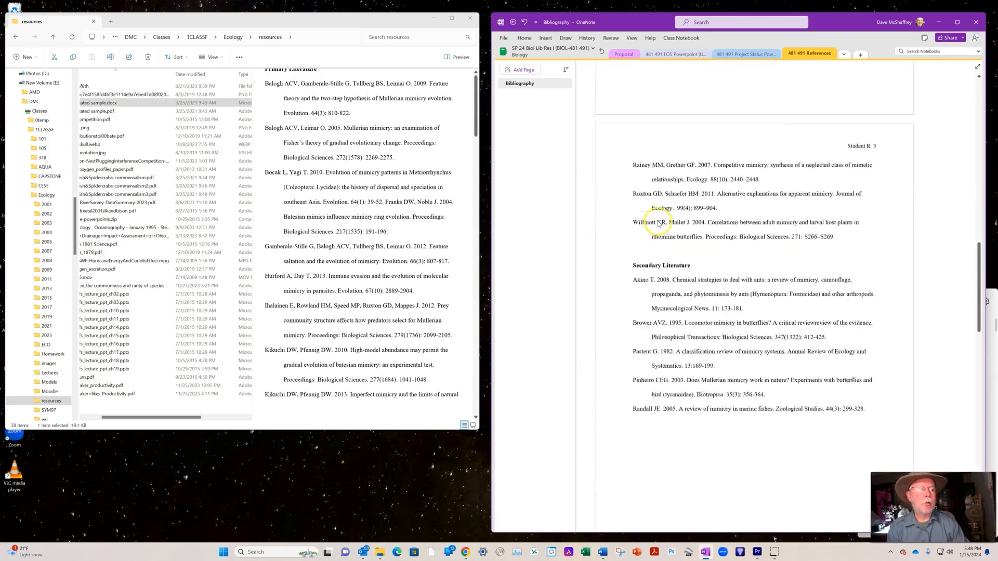
pyautogui.scroll(-5, 658, 224)
pyautogui.scroll(15, 652, 214)
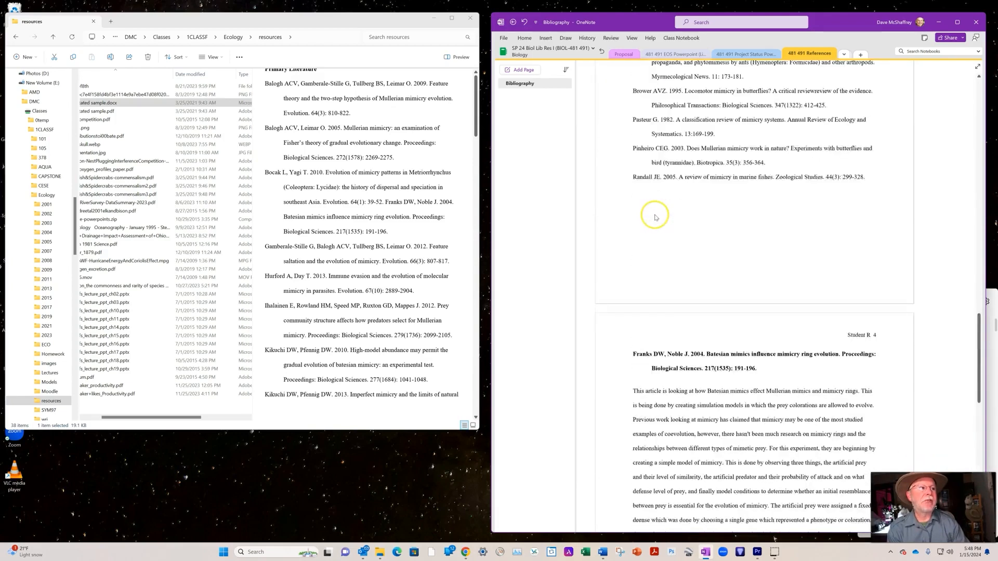
pyautogui.scroll(10, 655, 214)
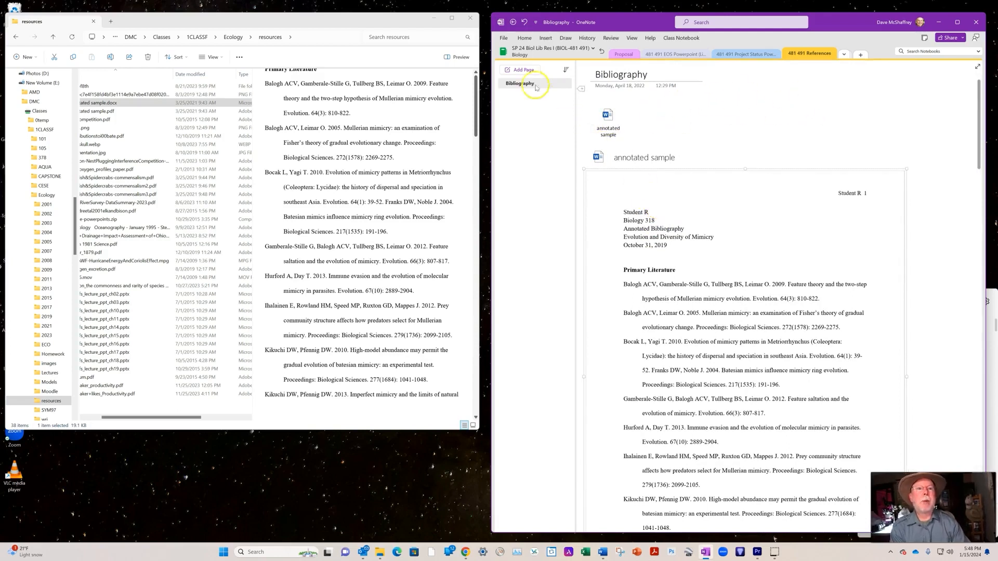
# - Add a new page to the 481 491 References section and title it Whittaker_Likens_1973
pyautogui.click(518, 70)
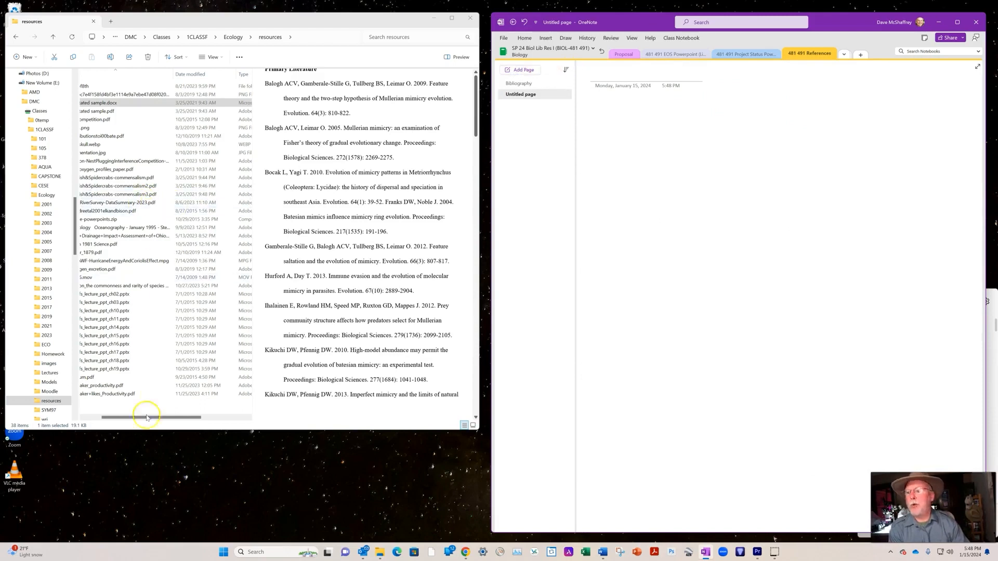
pyautogui.moveTo(156, 417); pyautogui.dragTo(88, 414)
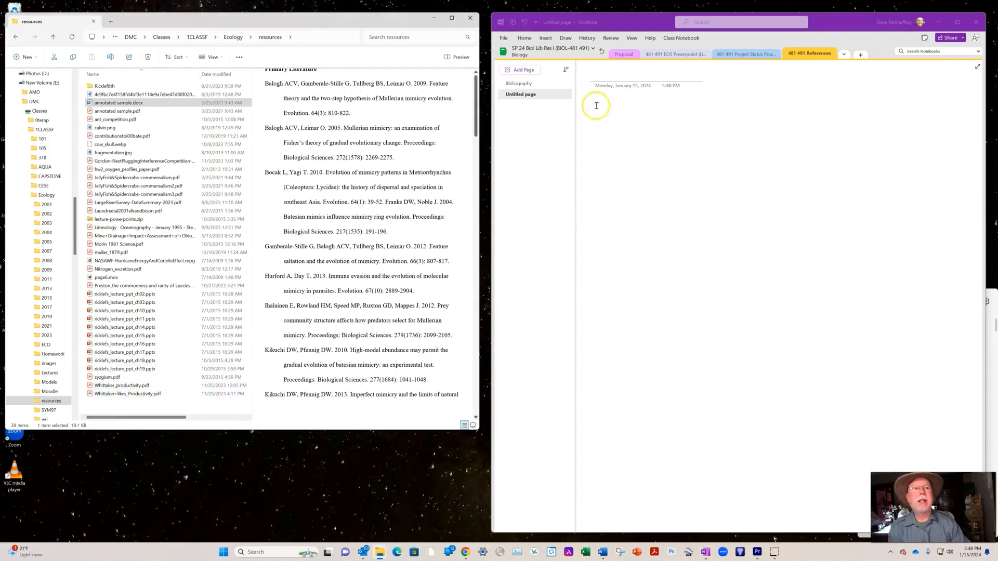
pyautogui.click(598, 77)
pyautogui.write('Whitt')
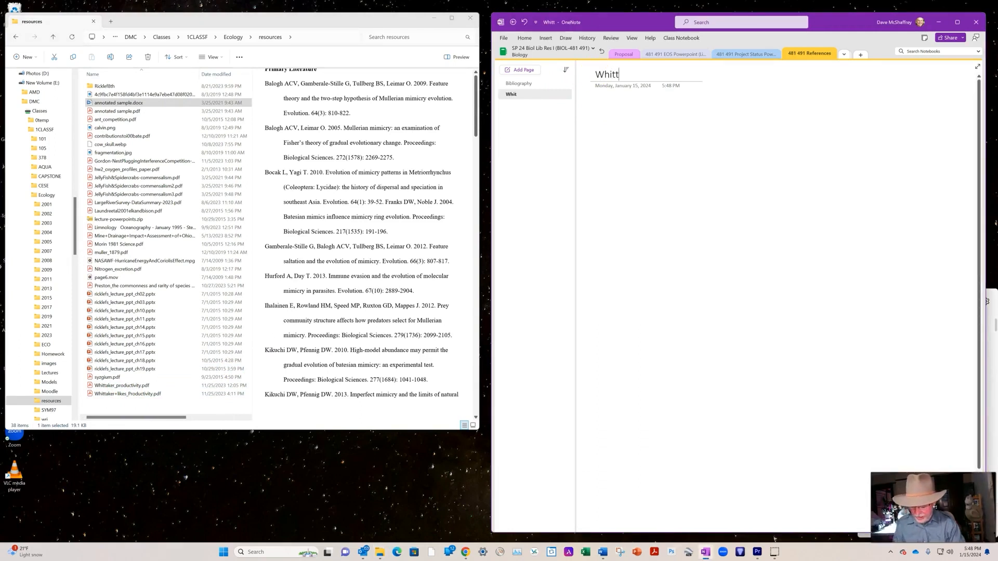
pyautogui.write('aker_Likens_!973')
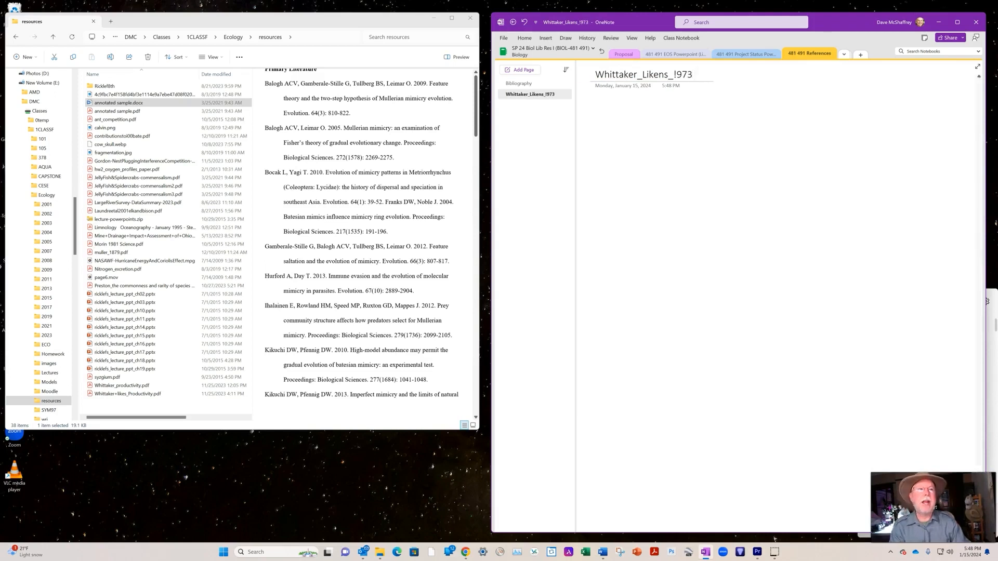
pyautogui.click(677, 74)
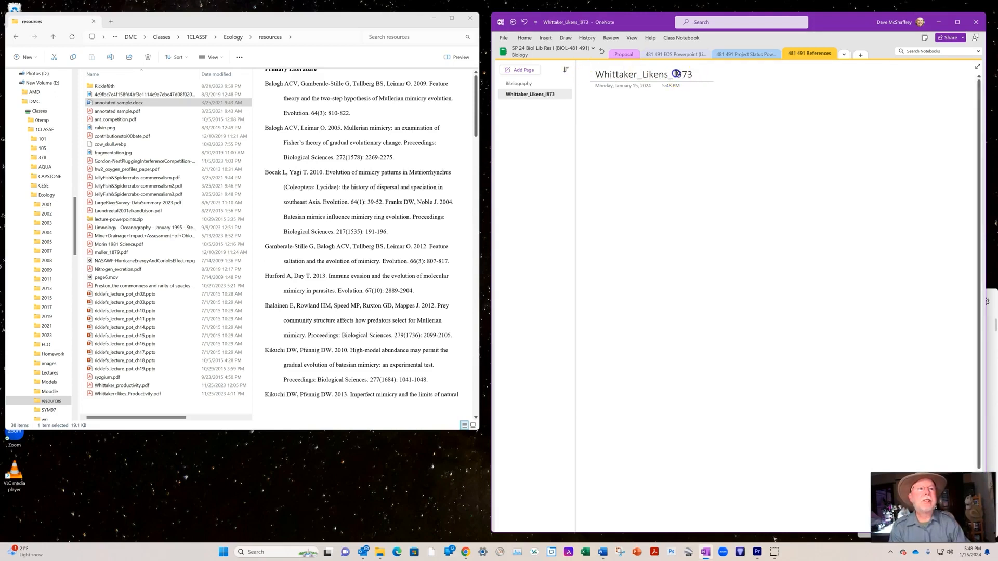
pyautogui.moveTo(676, 74); pyautogui.dragTo(674, 74)
pyautogui.write('1')
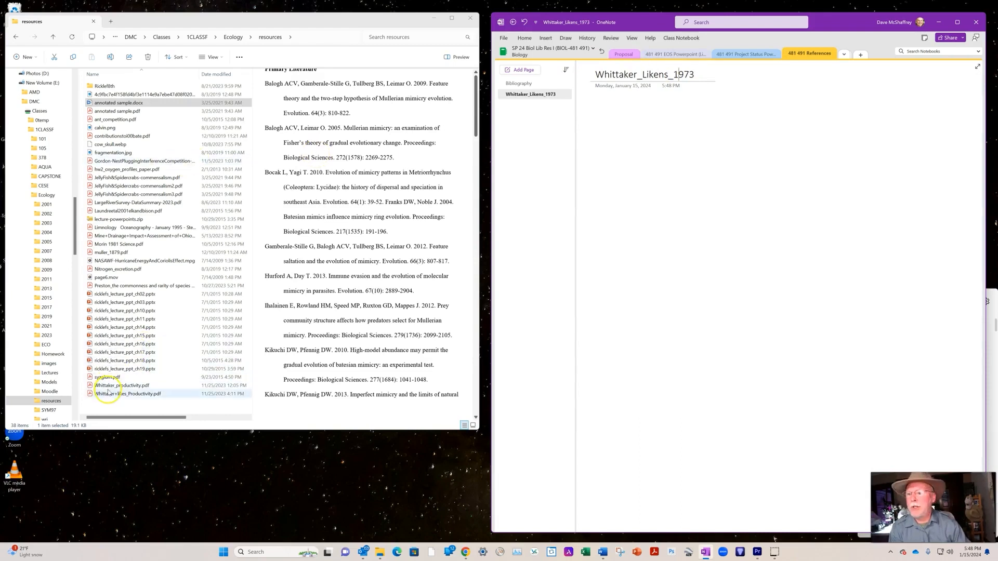
# - Attach Whittaker+likes_Productivity.pdf to the Whittaker_Likens_1973 page and insert its printout below the attachment
pyautogui.moveTo(108, 397); pyautogui.dragTo(628, 133)
pyautogui.click(639, 141)
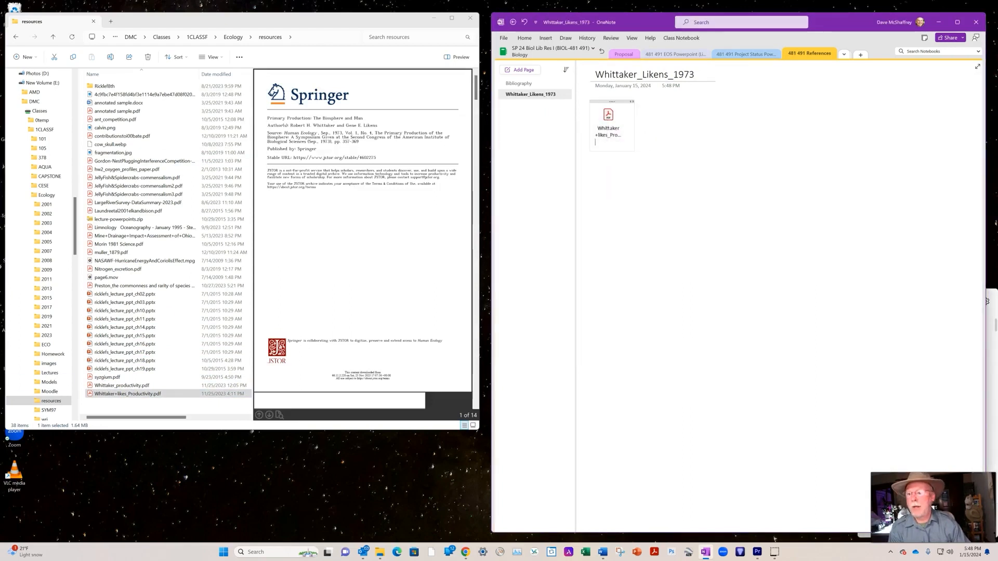
pyautogui.moveTo(114, 395); pyautogui.dragTo(598, 174)
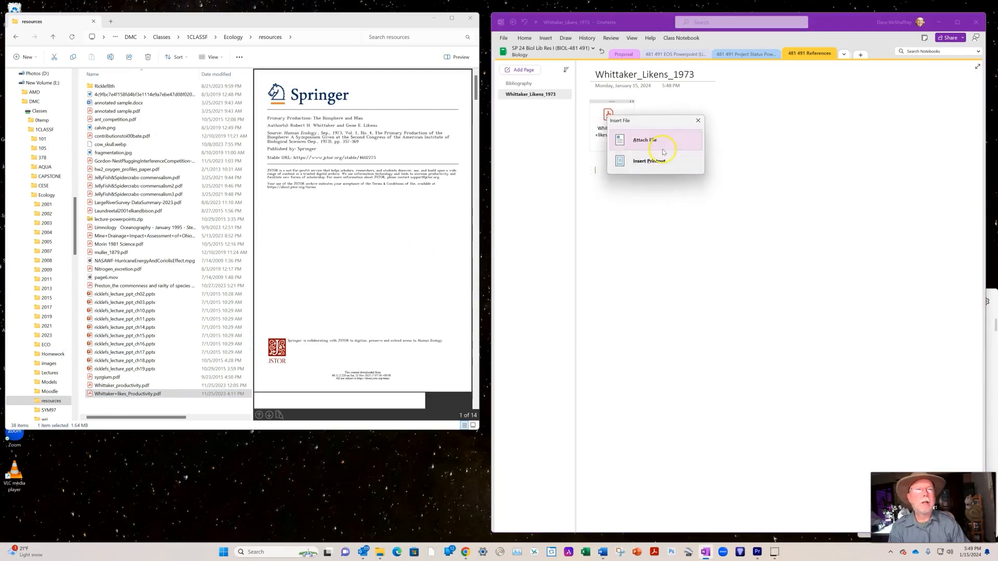
pyautogui.click(645, 158)
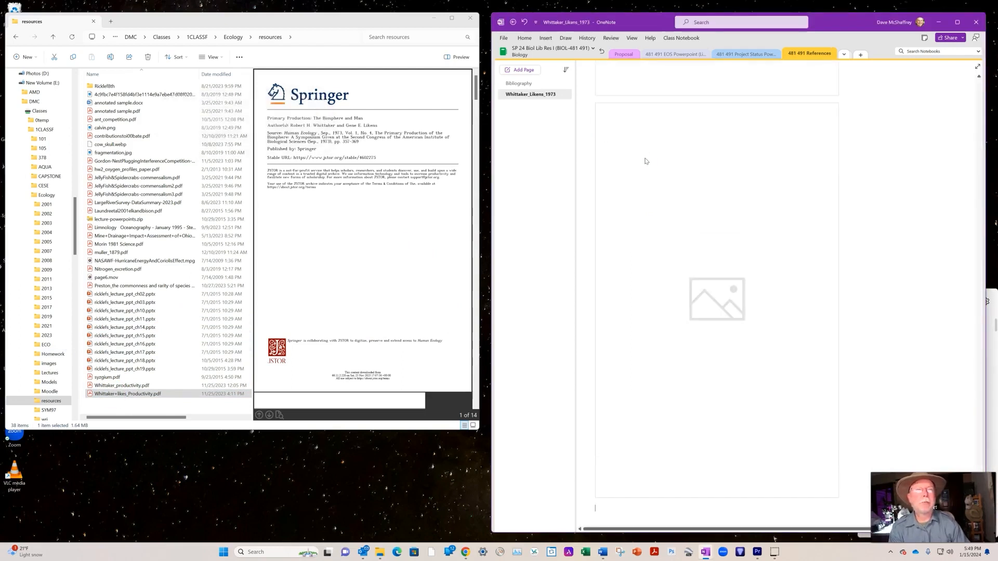
# - Make the Whittaker_Likens_1973 page a subpage of Bibliography
pyautogui.scroll(20, 660, 276)
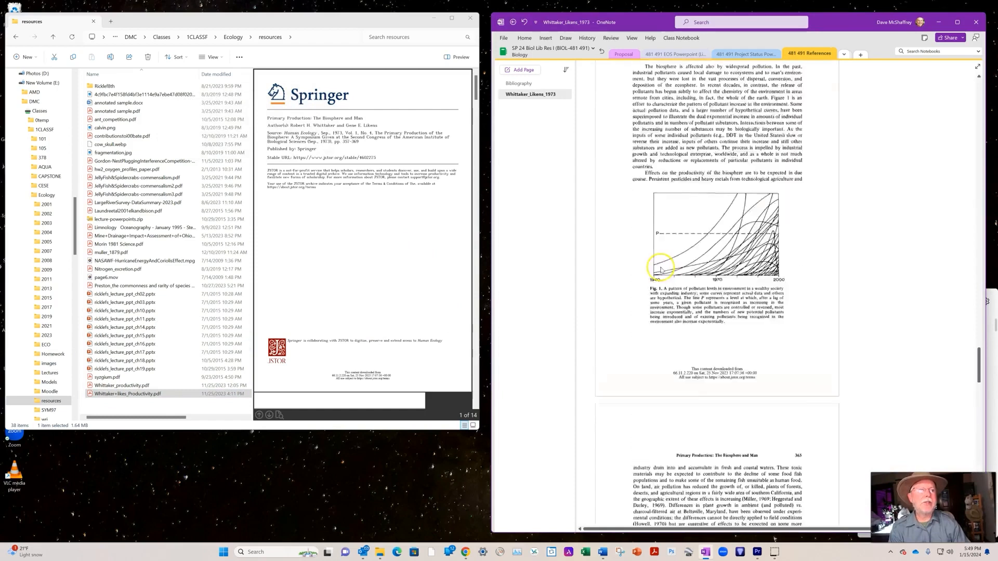
pyautogui.scroll(15, 653, 254)
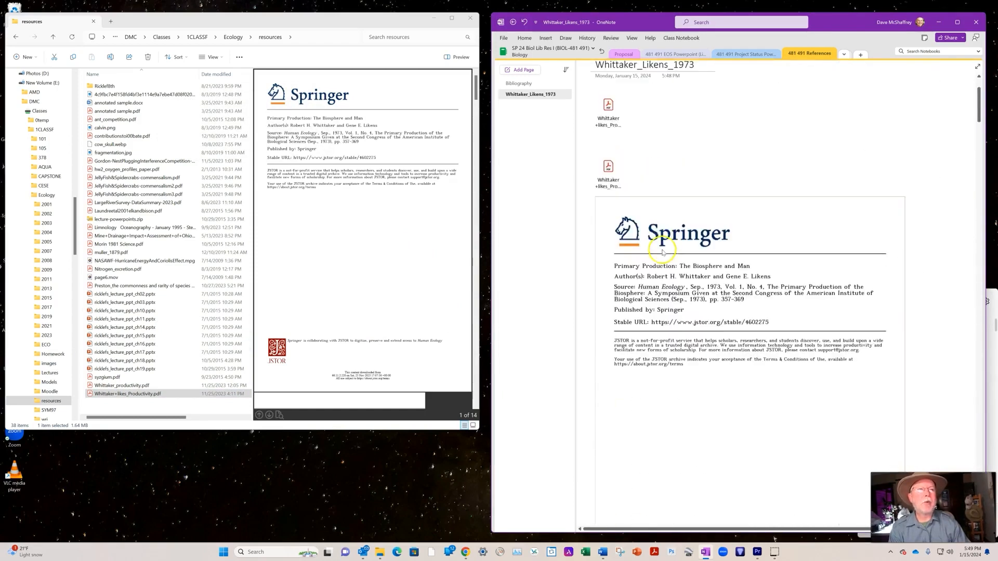
pyautogui.rightClick(561, 95)
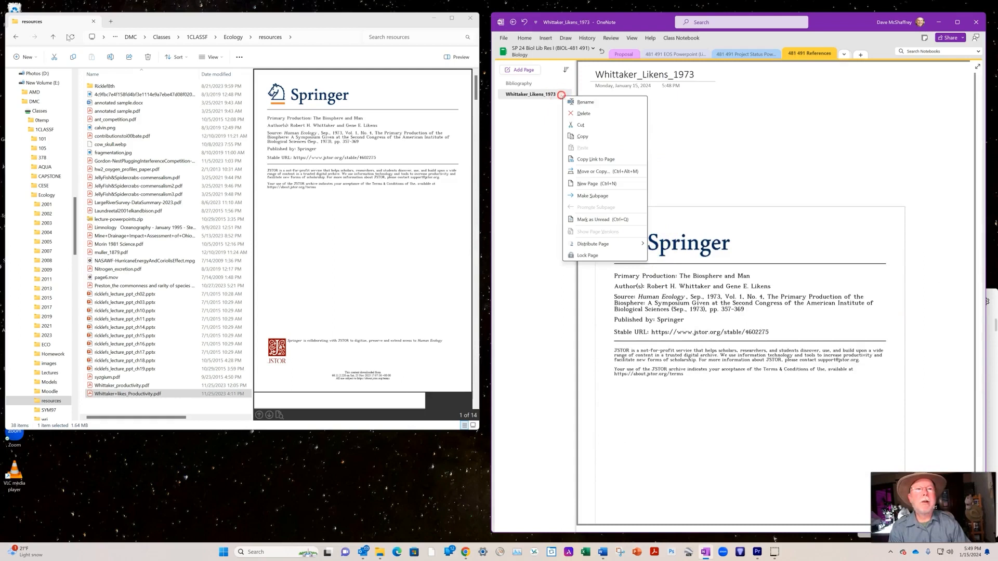
pyautogui.click(588, 196)
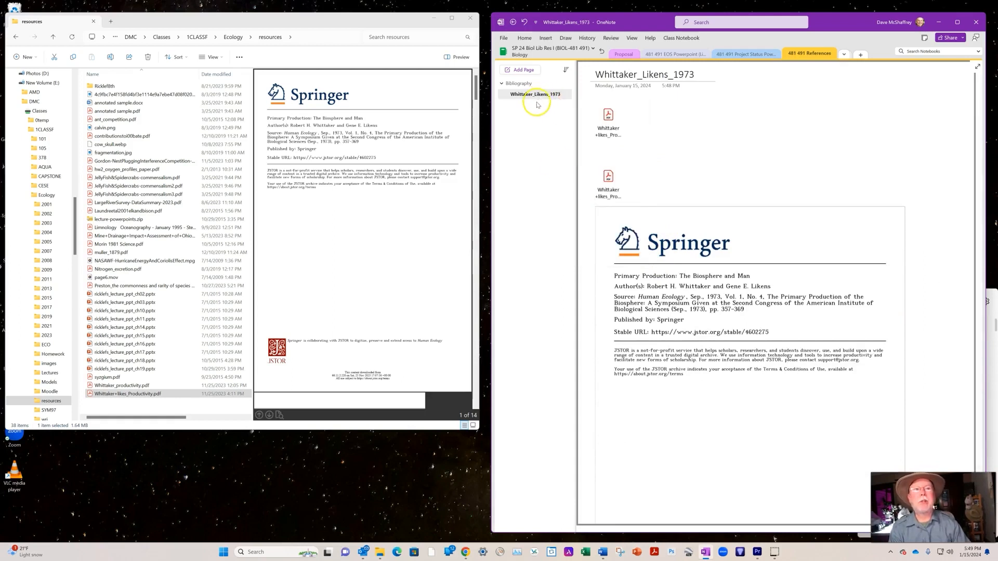
# - Add another page to the References section and title it Muller_1879
pyautogui.click(524, 70)
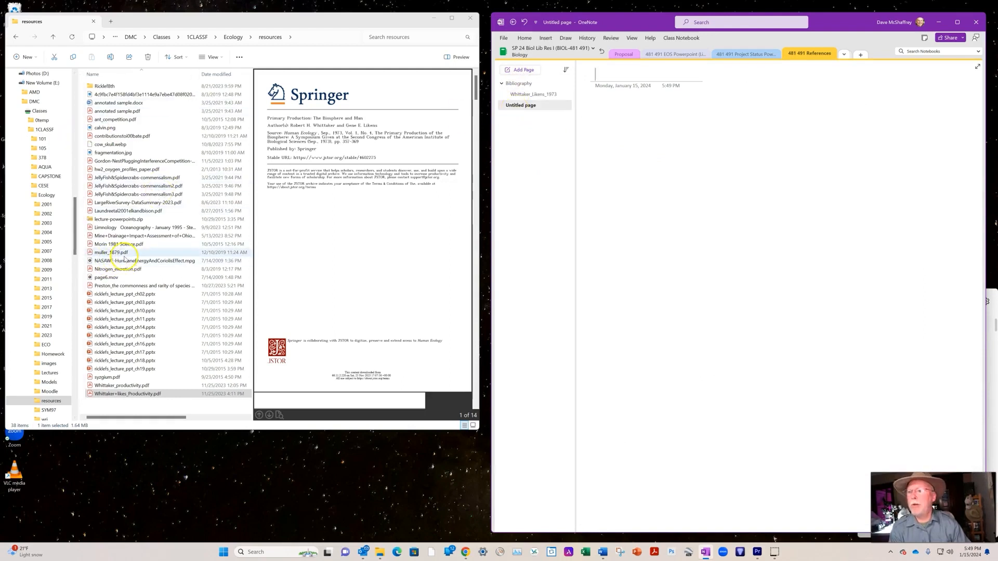
pyautogui.click(616, 74)
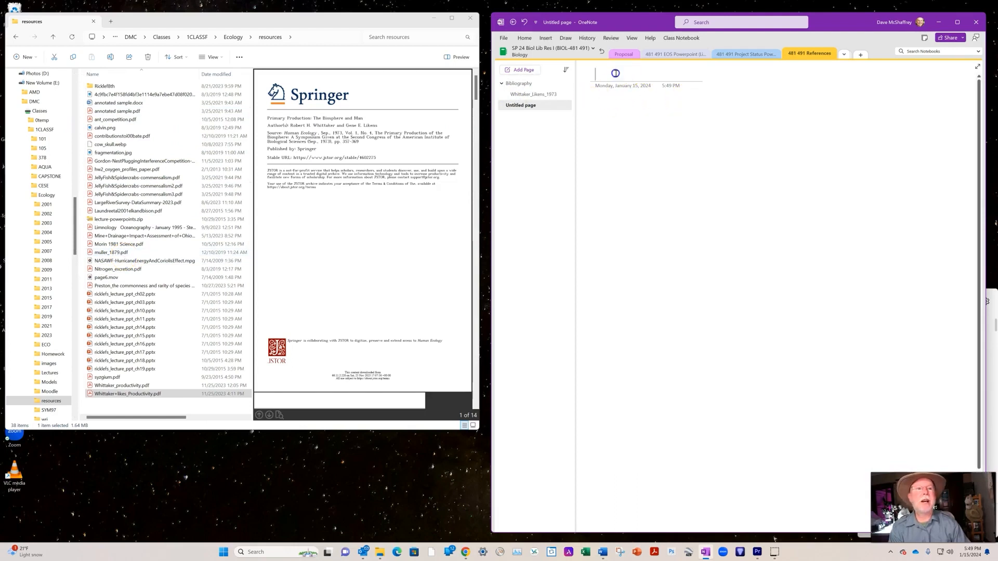
pyautogui.write('M')
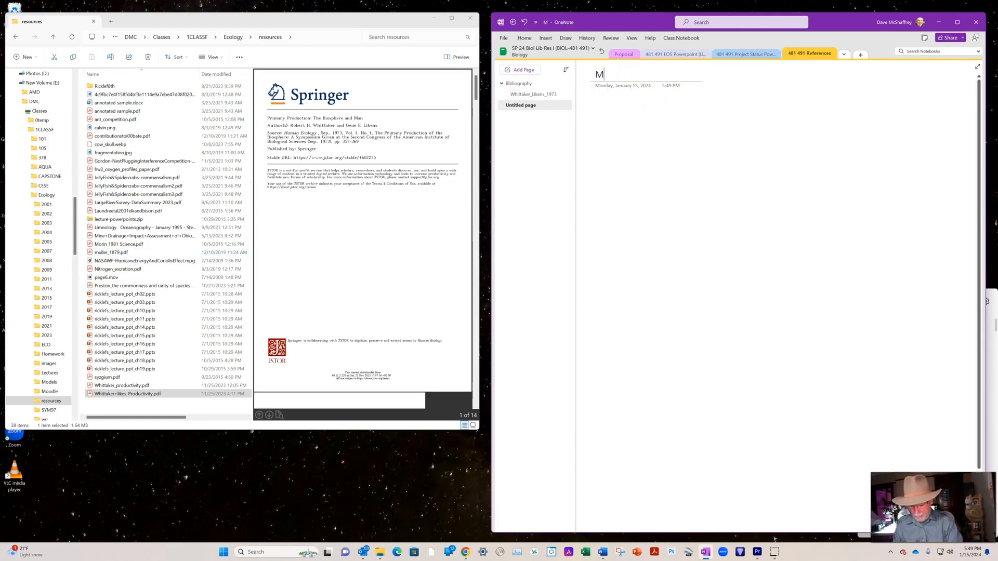
pyautogui.write('uller_1879')
pyautogui.click(597, 75)
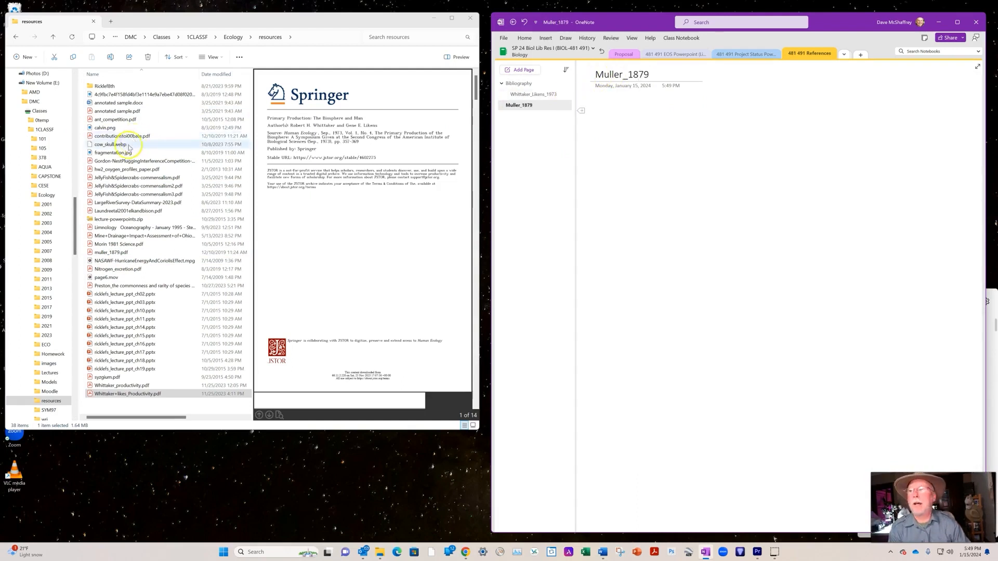
# - Attach muller_1879.pdf from the resources folder as a file on the Muller_1879 page
pyautogui.click(110, 252)
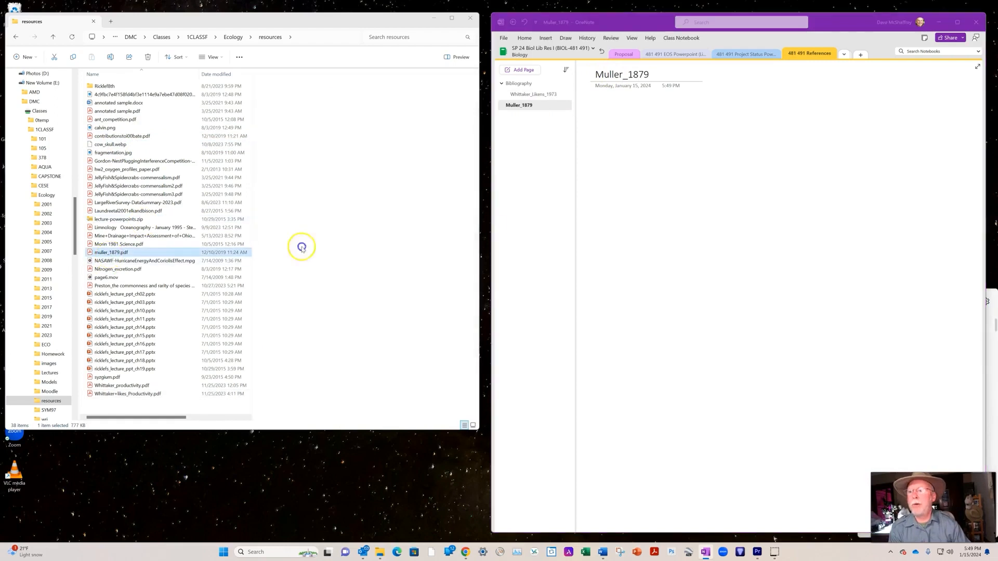
pyautogui.click(653, 133)
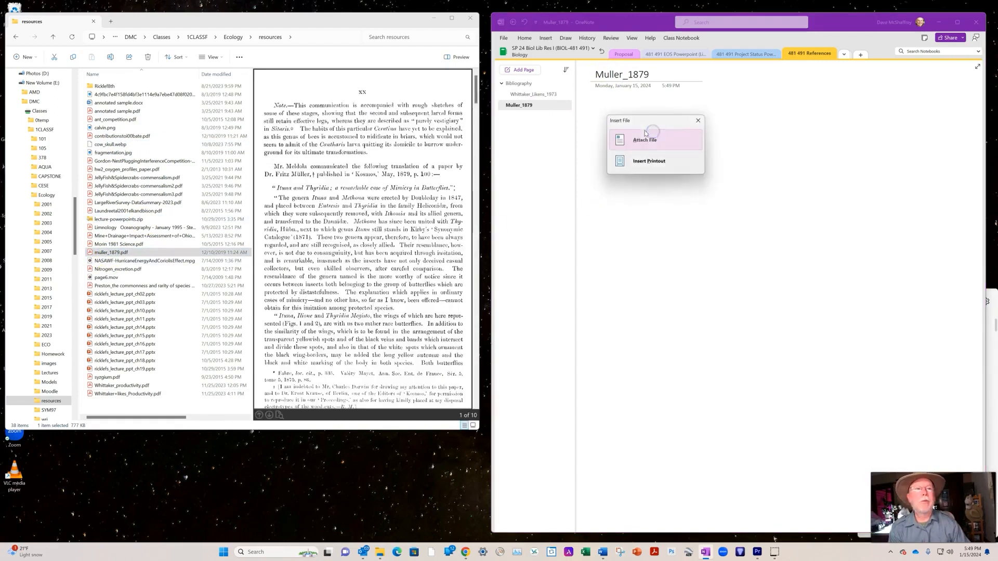
pyautogui.click(643, 140)
# - Insert a printout of muller_1879.pdf below its attachment and make the Muller_1879 page a subpage of Bibliography
pyautogui.click(110, 253)
pyautogui.moveTo(110, 255); pyautogui.dragTo(606, 187)
pyautogui.click(667, 161)
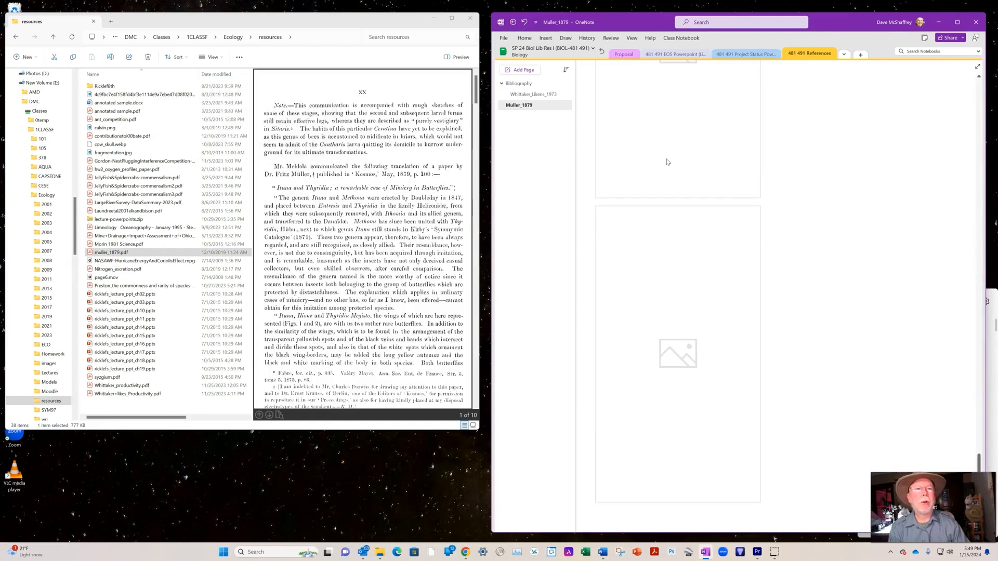
pyautogui.rightClick(541, 110)
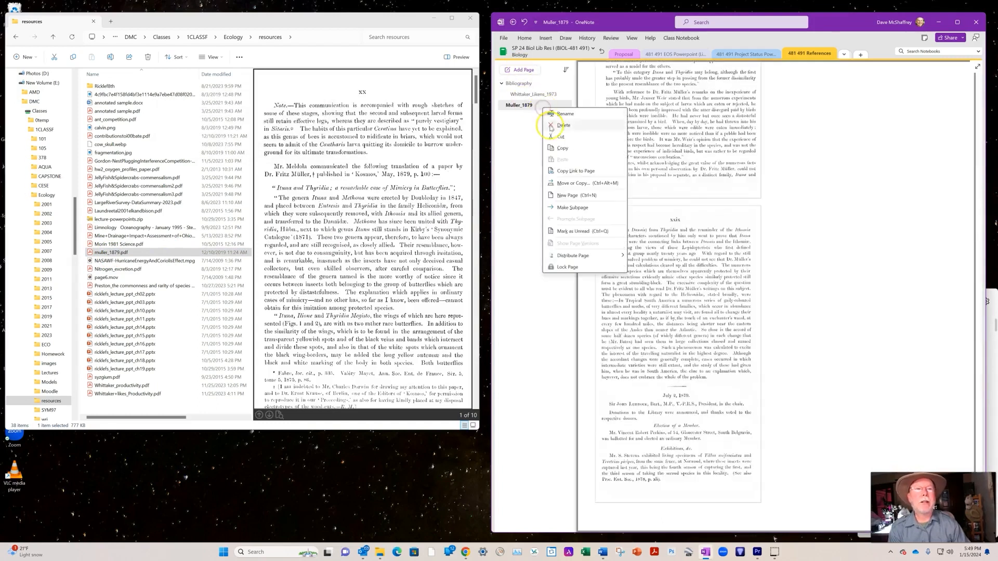
pyautogui.click(566, 207)
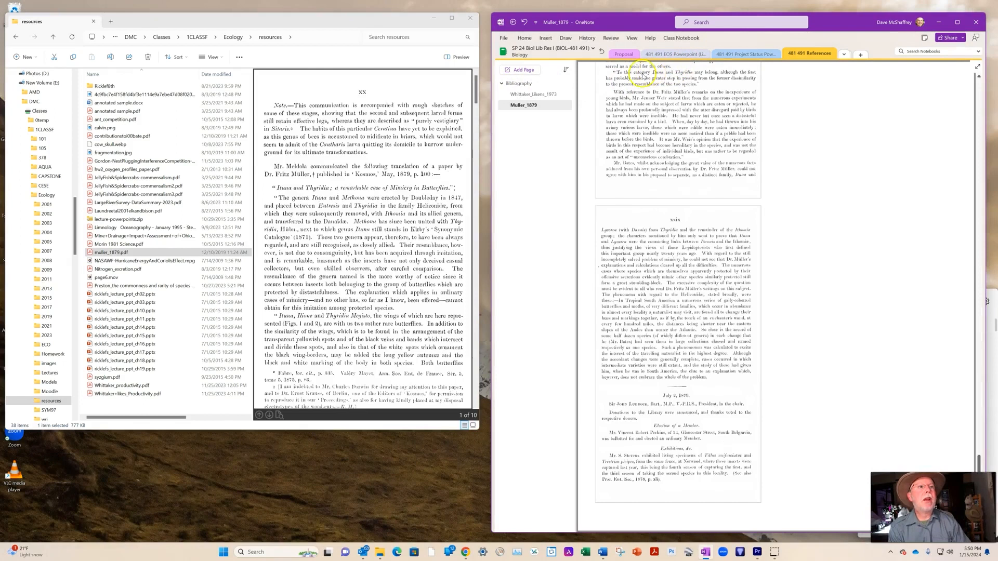
# - Open the 481 491 EOS Powerpoint section and browse to the Lectures folder inside Ecology in File Explorer
pyautogui.click(677, 55)
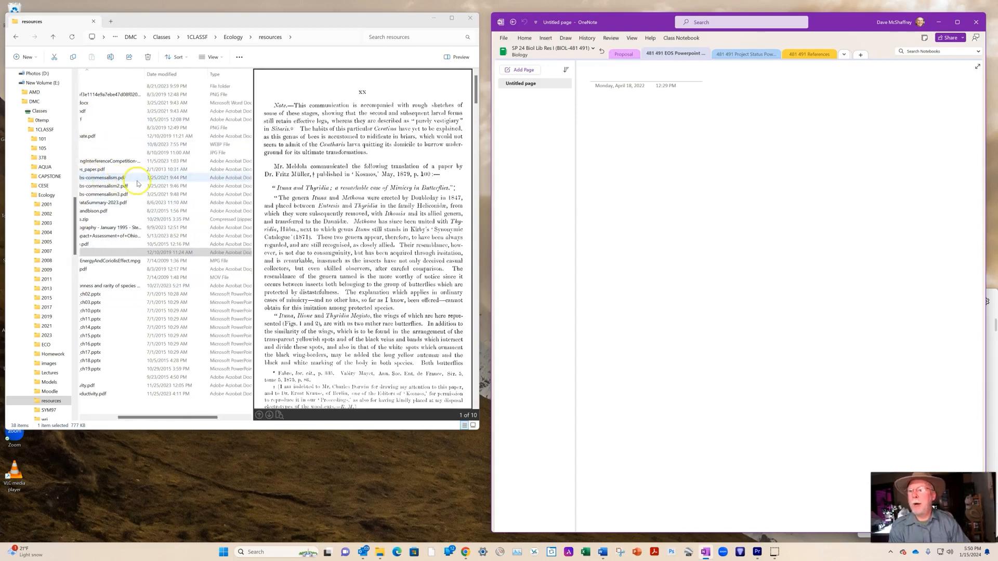
pyautogui.click(233, 37)
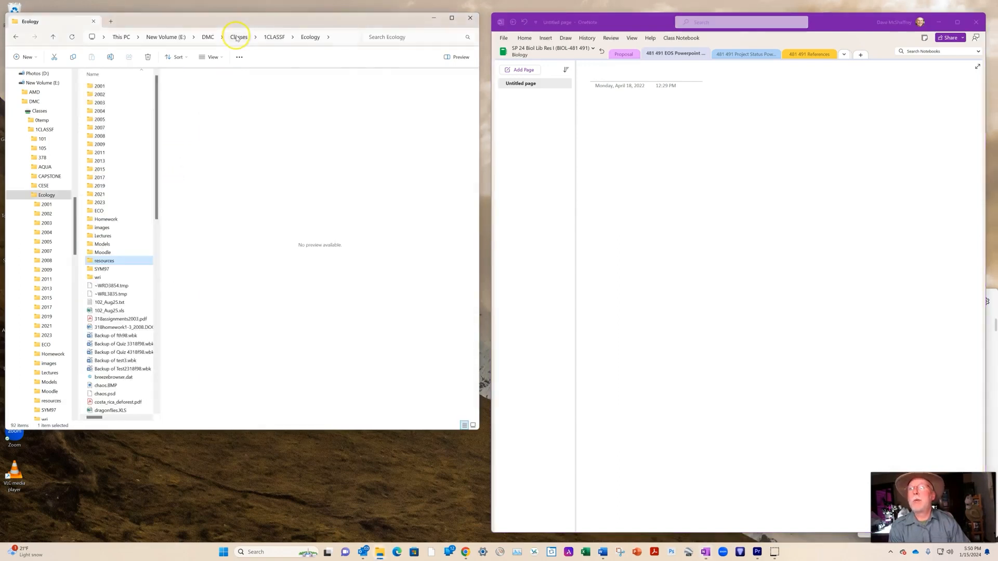
pyautogui.doubleClick(103, 235)
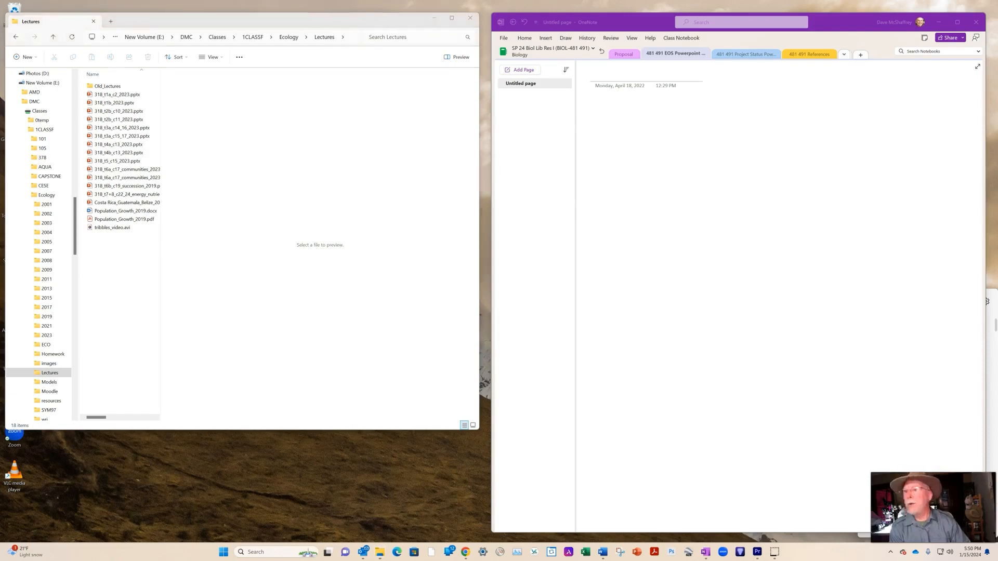
pyautogui.press('super+d')
pyautogui.press('super+d')
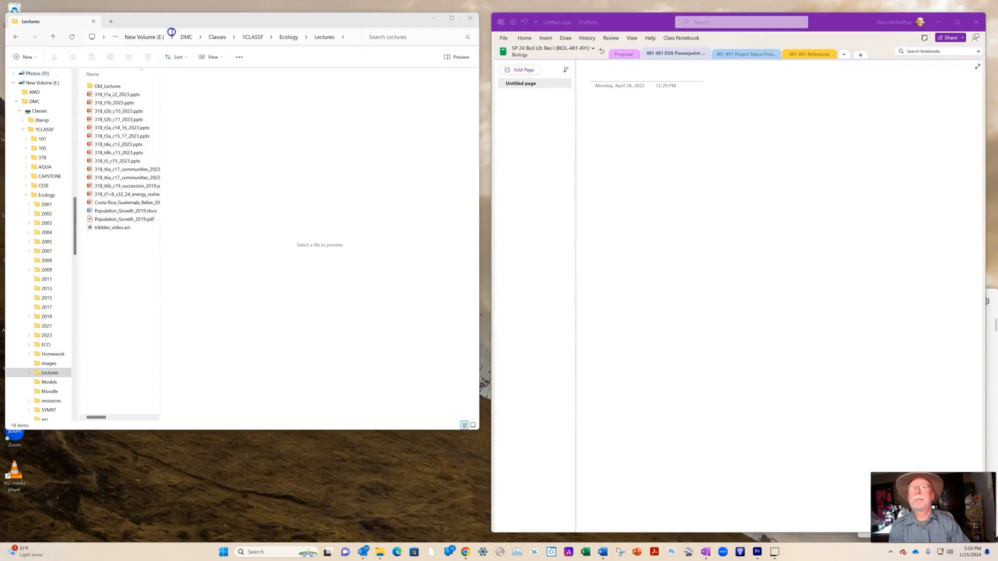
# - Insert the presentation 318_t4a_c13_2023.pptx into the untitled page of the EOS Powerpoint section
pyautogui.click(104, 144)
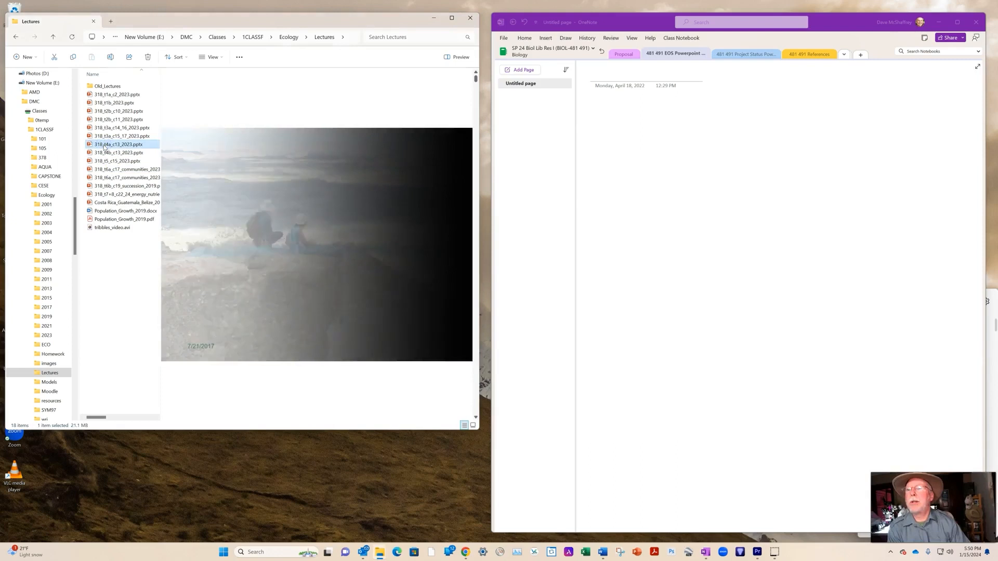
pyautogui.click(98, 147)
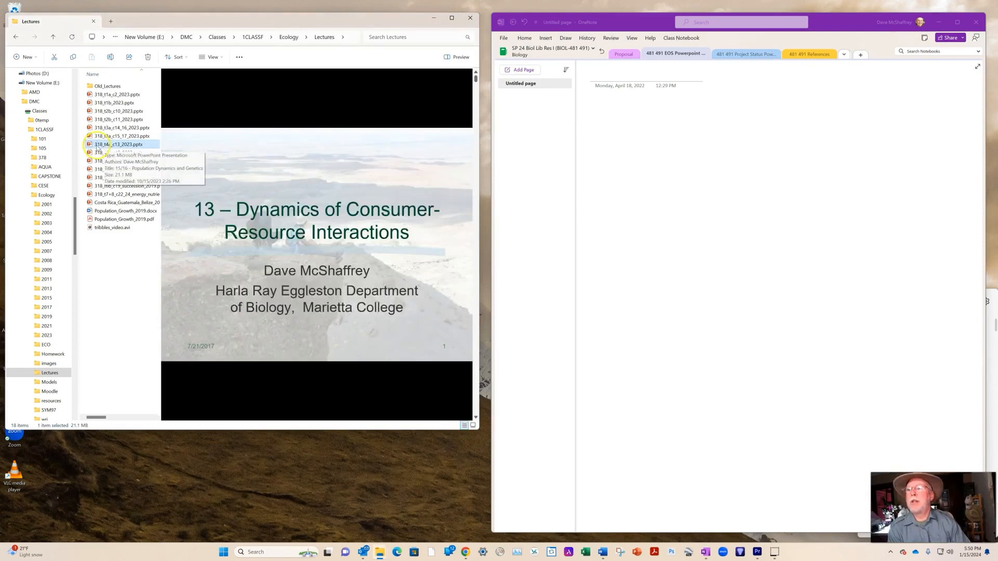
pyautogui.moveTo(98, 146); pyautogui.dragTo(630, 150)
pyautogui.click(652, 133)
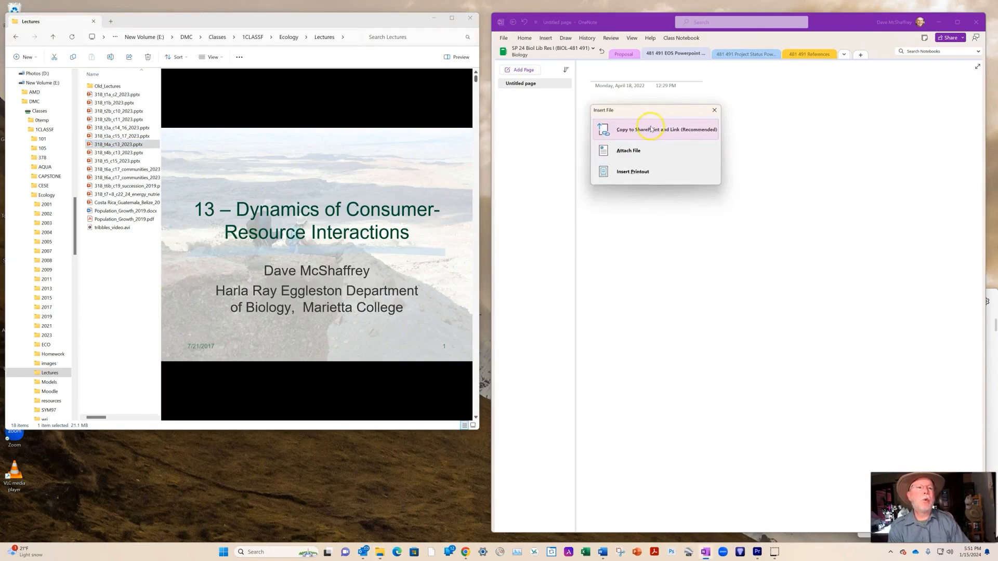